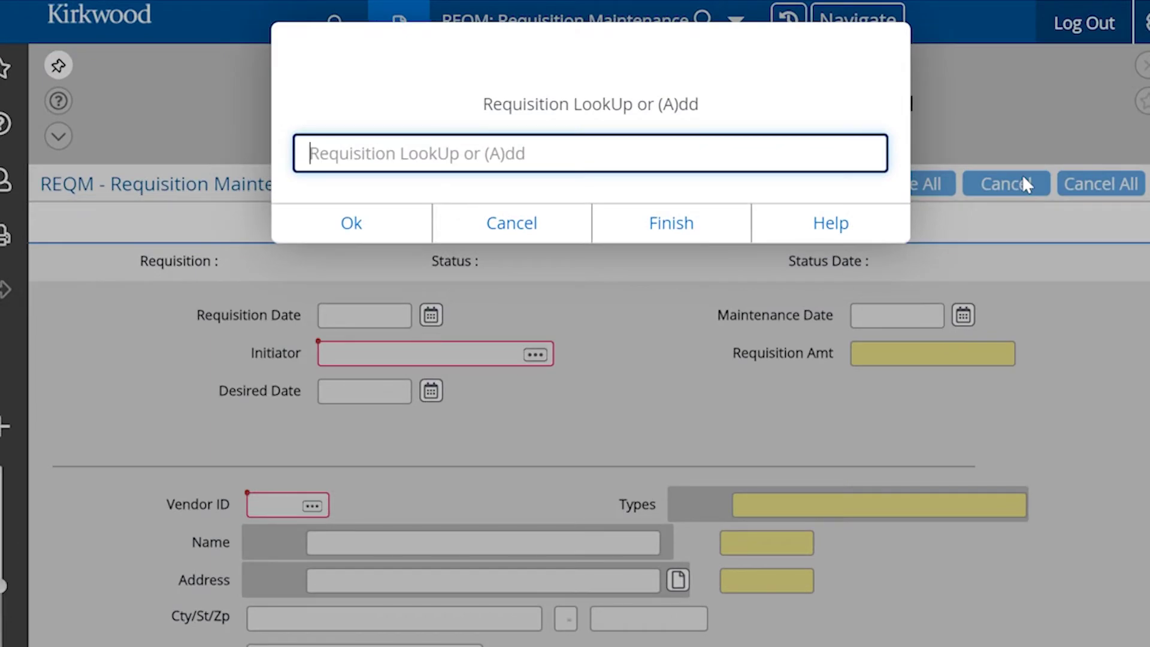
Add a new requisition dated 06/17/19 with an automatically assigned number, accepting the date beyond the current fiscal year.
type("A")
key("Return")
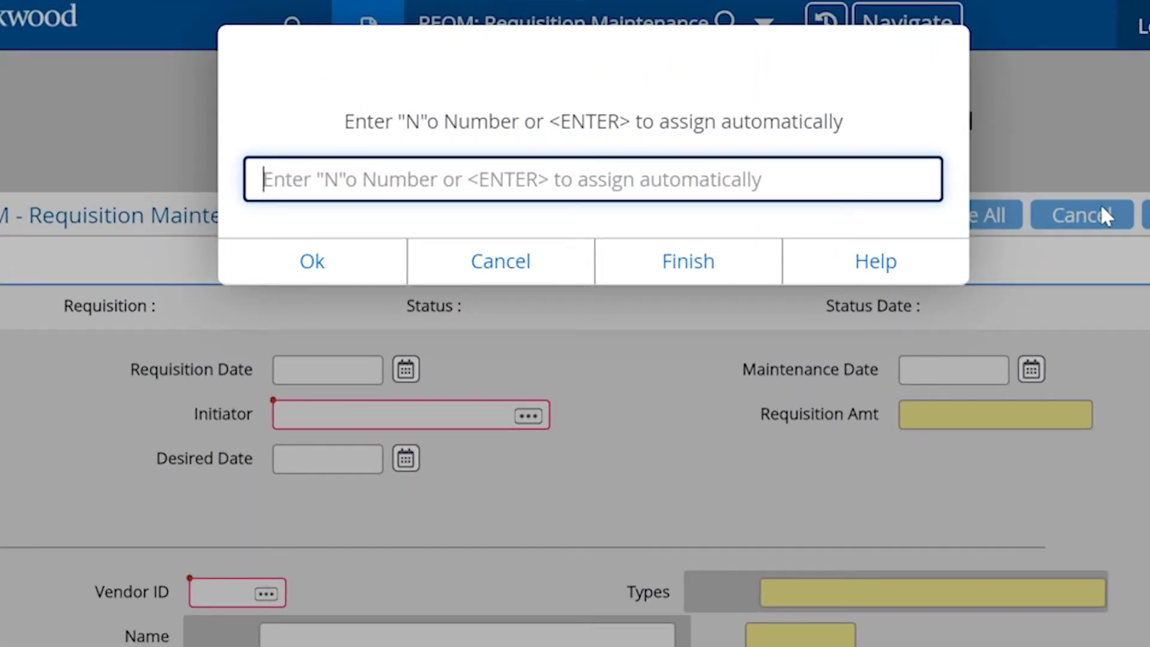
key("Return")
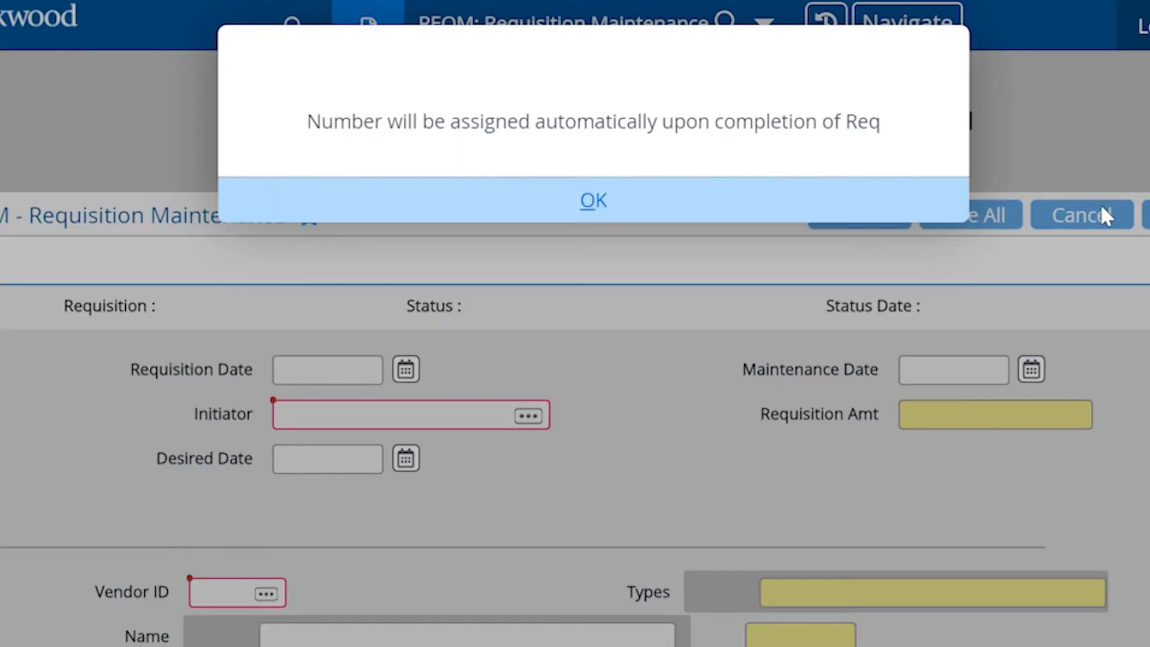
key("Return")
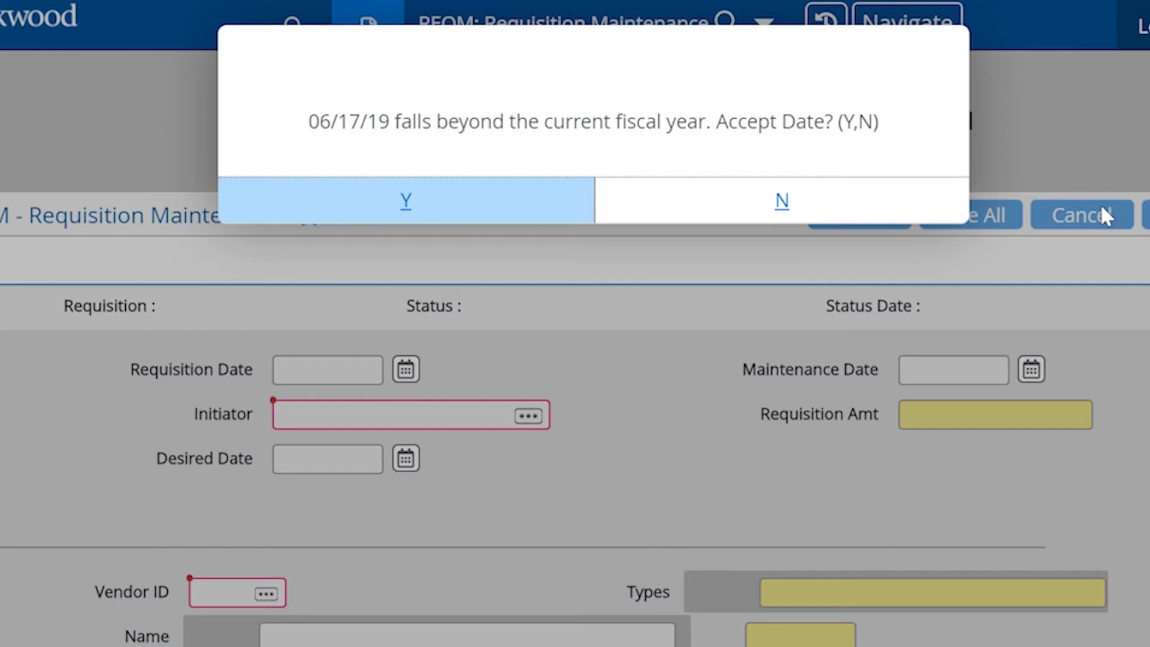
key("Return")
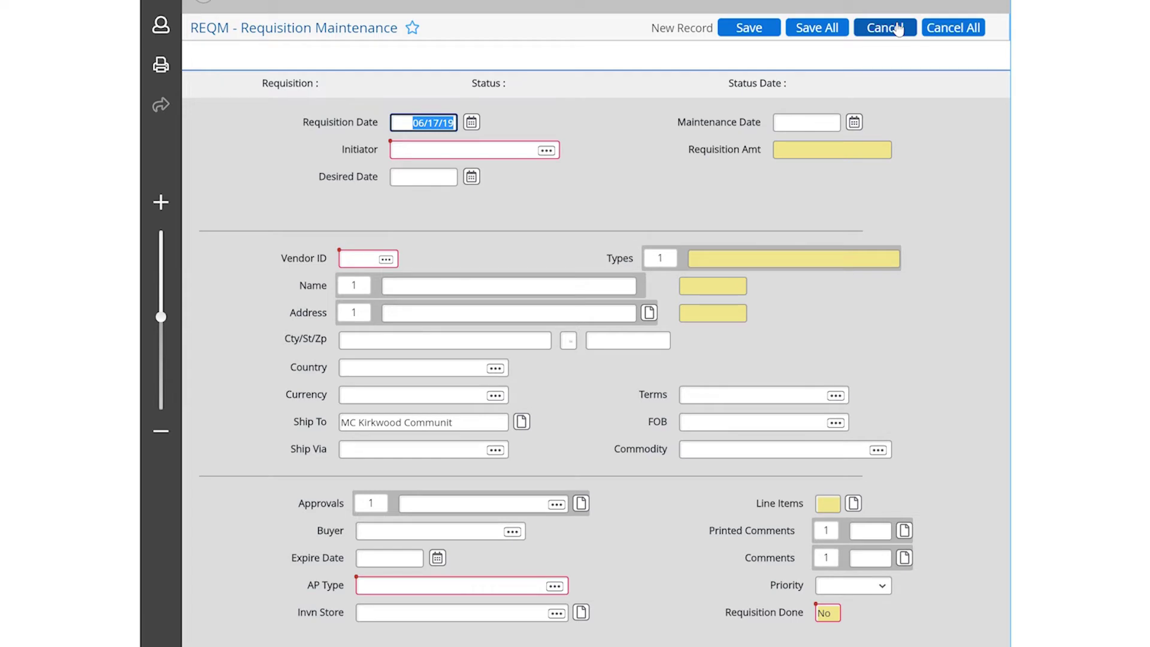
Keep the requisition date, enter the initiator's ID number and leave the desired date blank.
key("Tab")
type("k0")
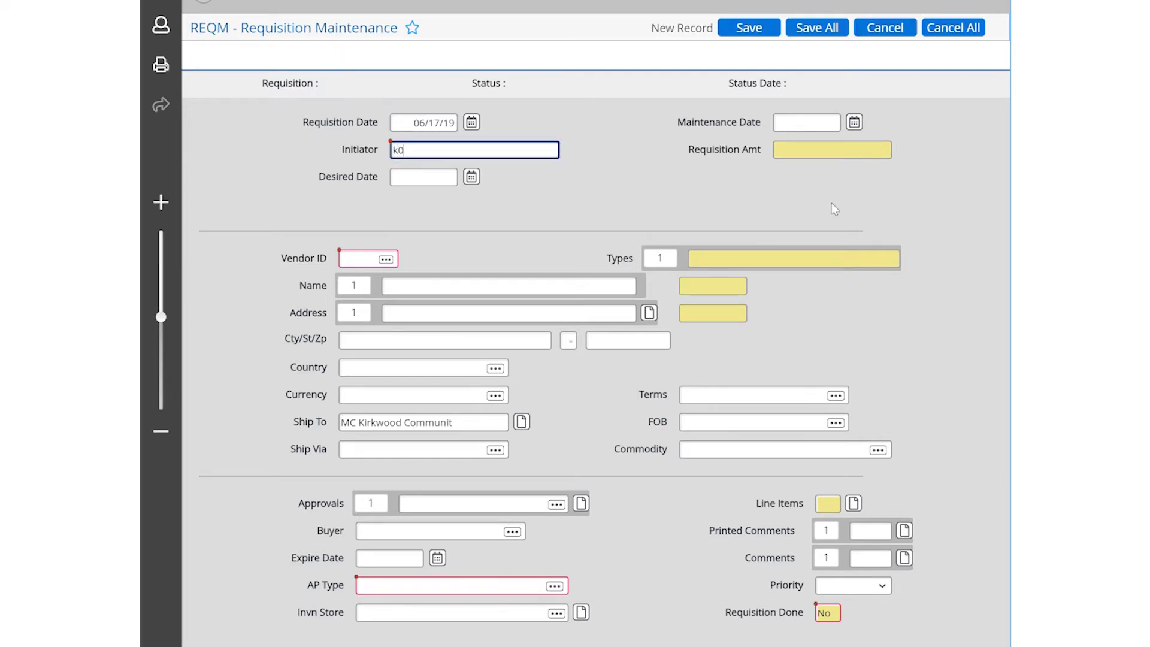
type("136482")
key("Tab")
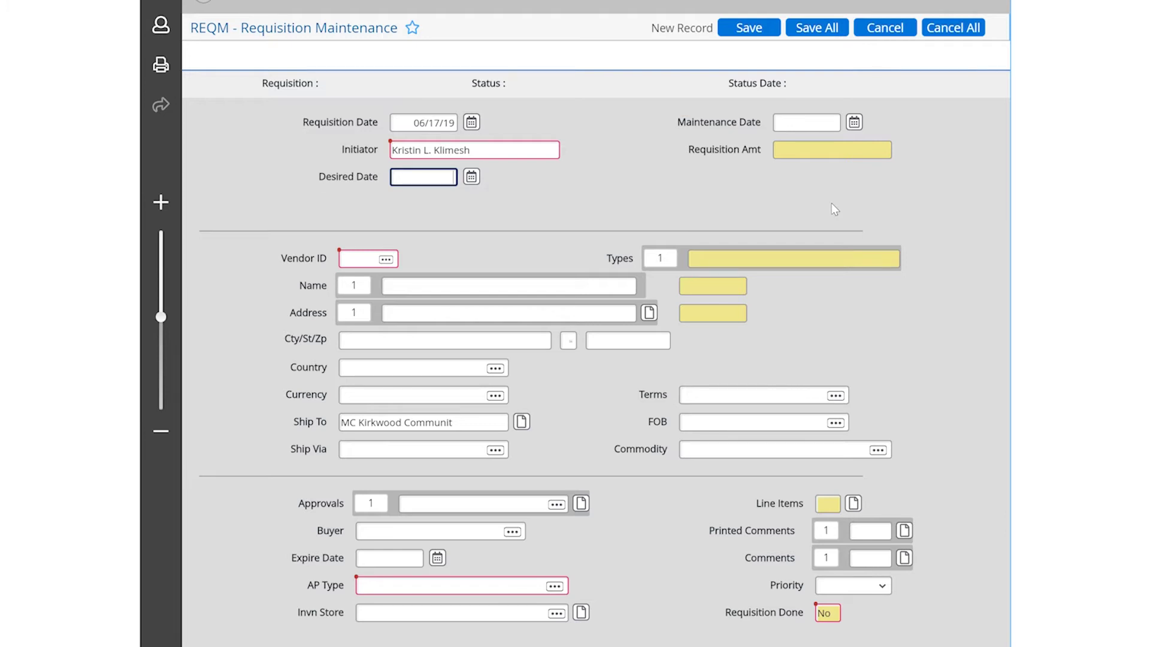
key("Tab")
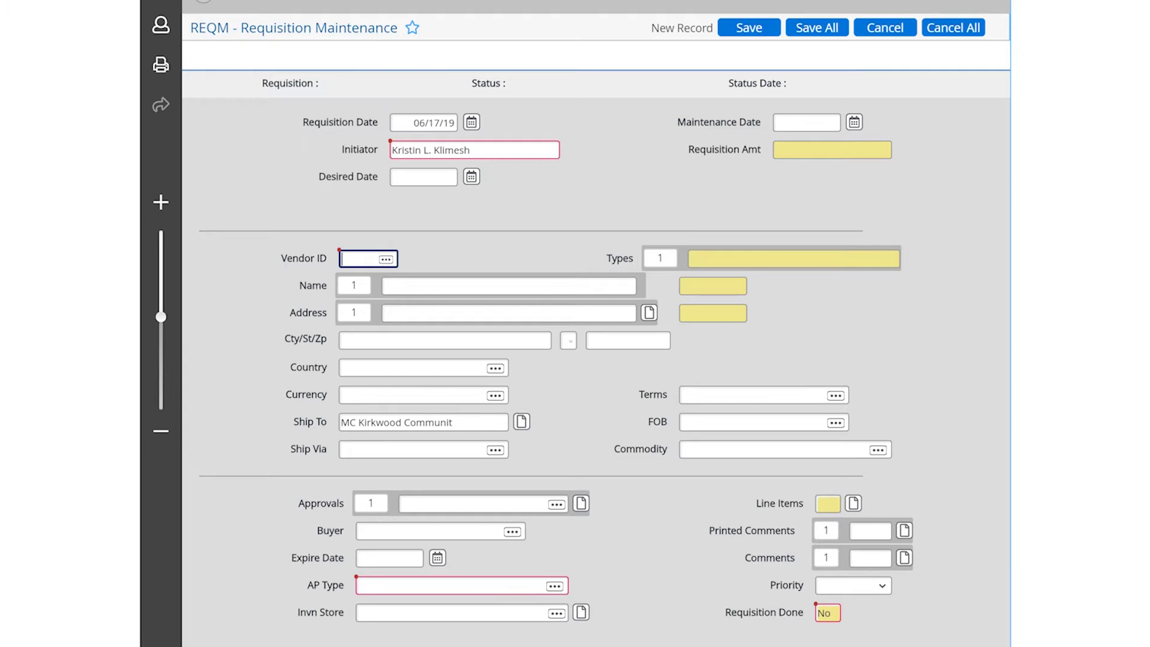
Look up the vendor with "lincoln ele" and assign Lincoln Electric Company to the requisition.
type("lincoln ele")
key("Tab")
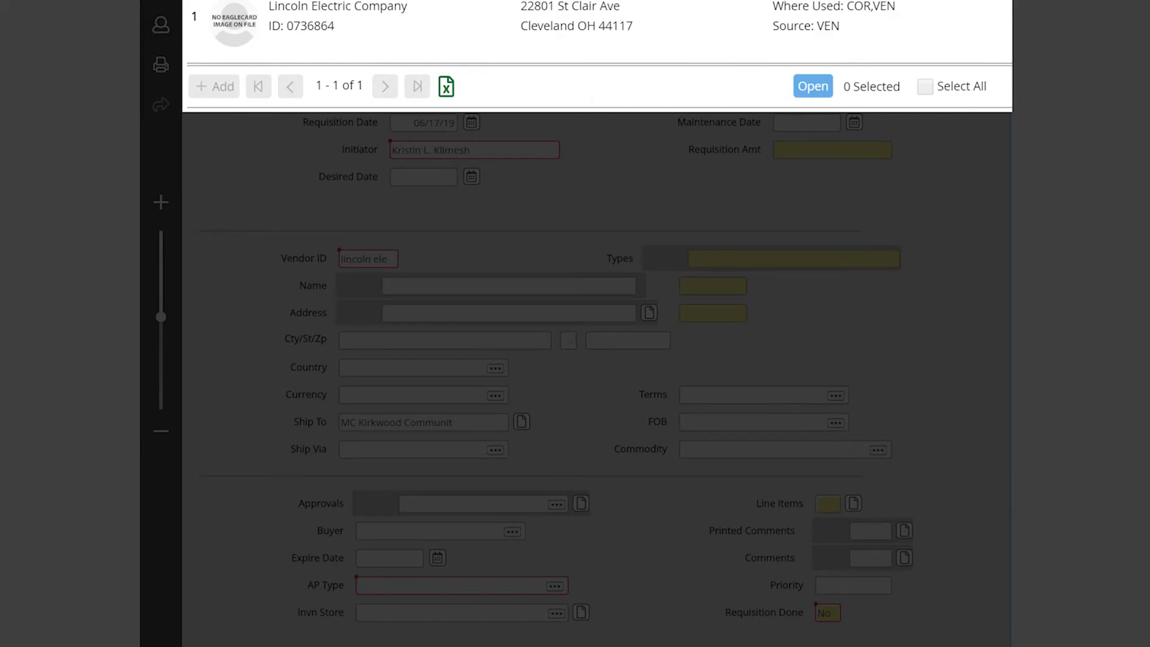
left_click(478, 52)
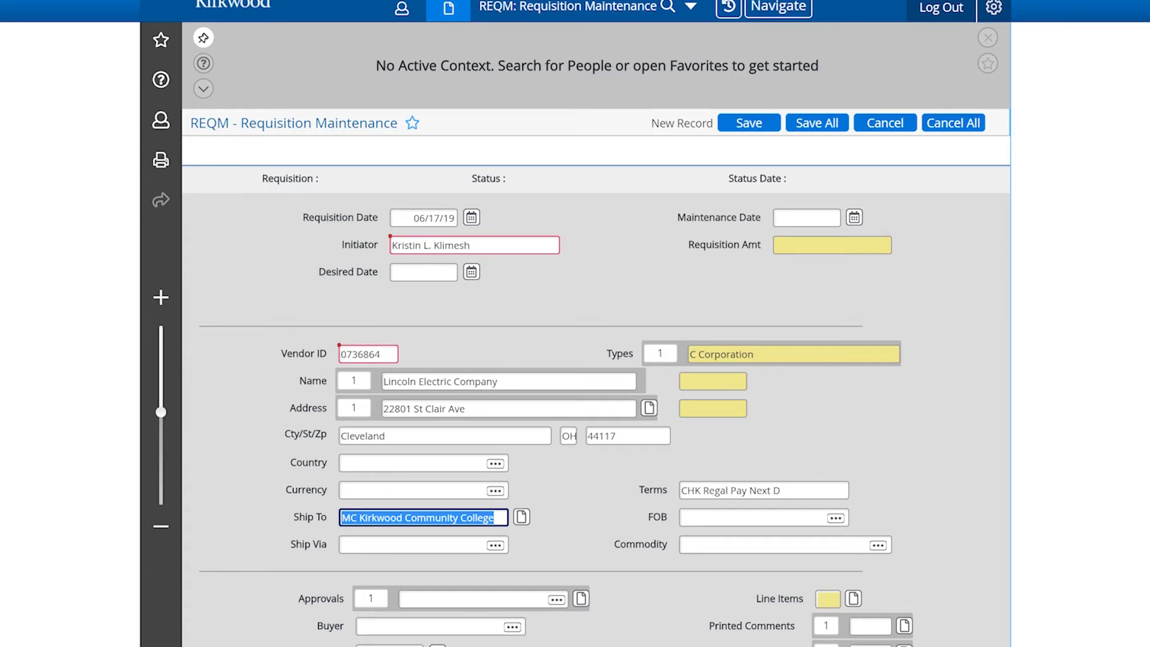
Look up the approver in the approvals list, assign them as the first next approval and save the approvals record.
left_click(580, 599)
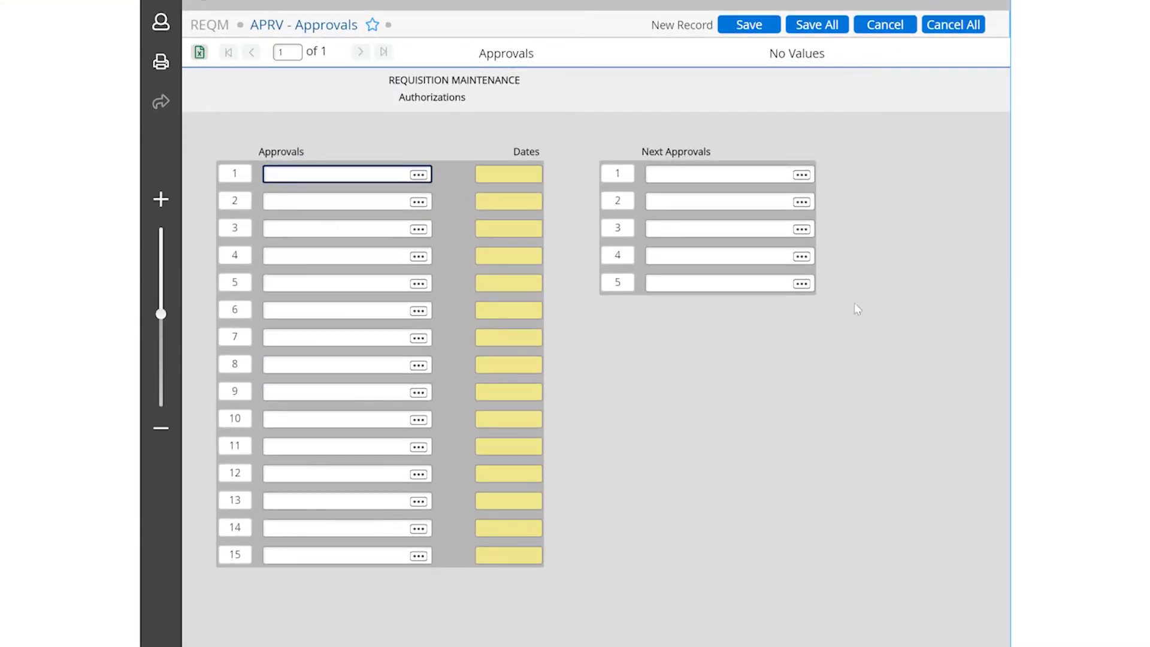
left_click(738, 169)
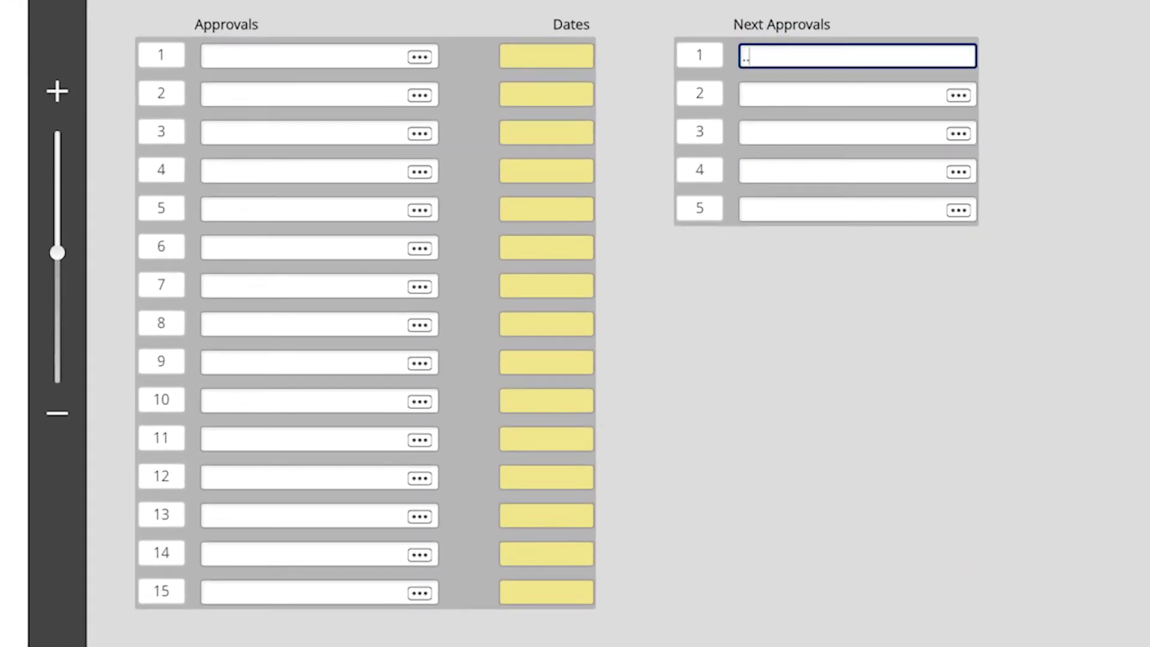
type("a")
key("Tab")
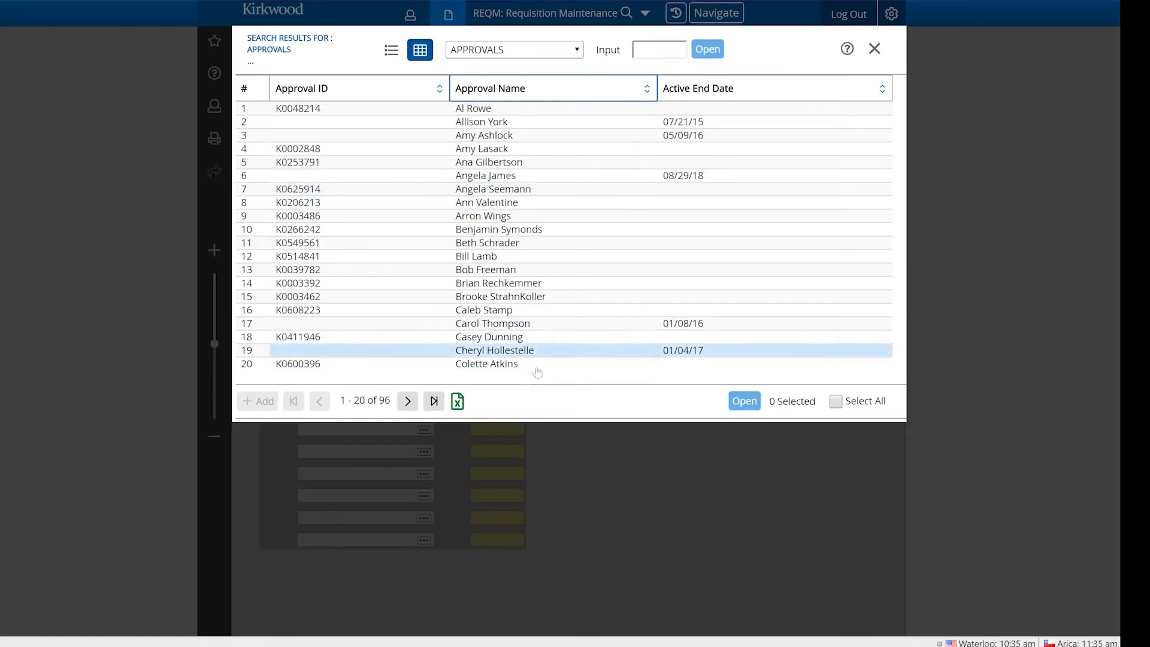
left_click(409, 402)
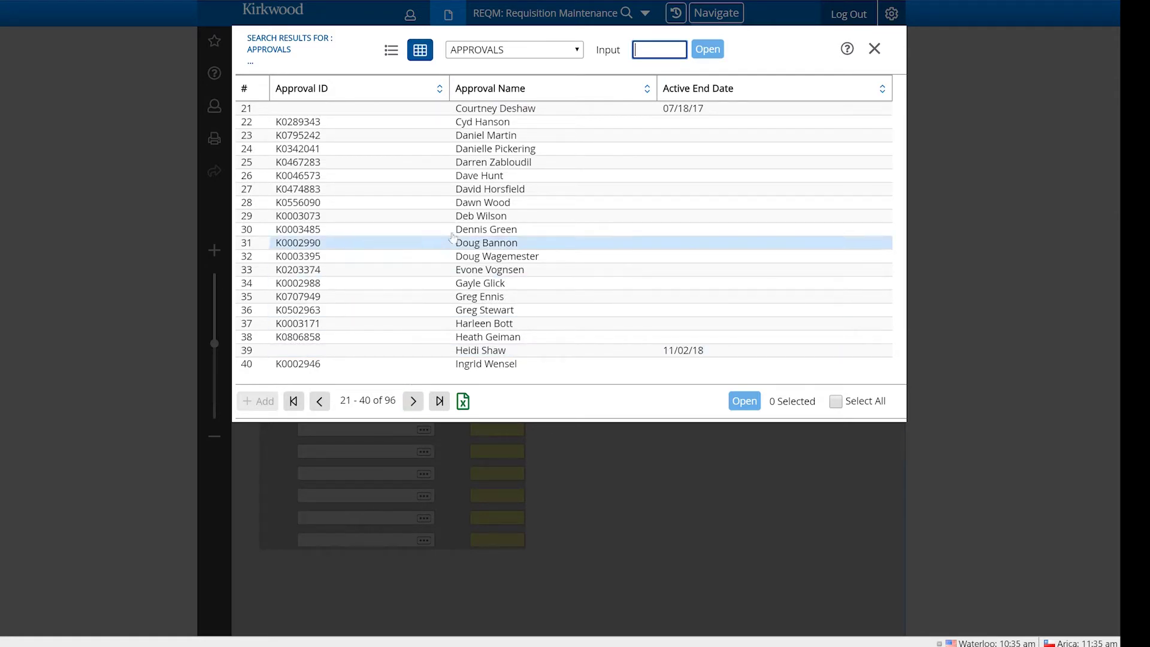
double_click(494, 148)
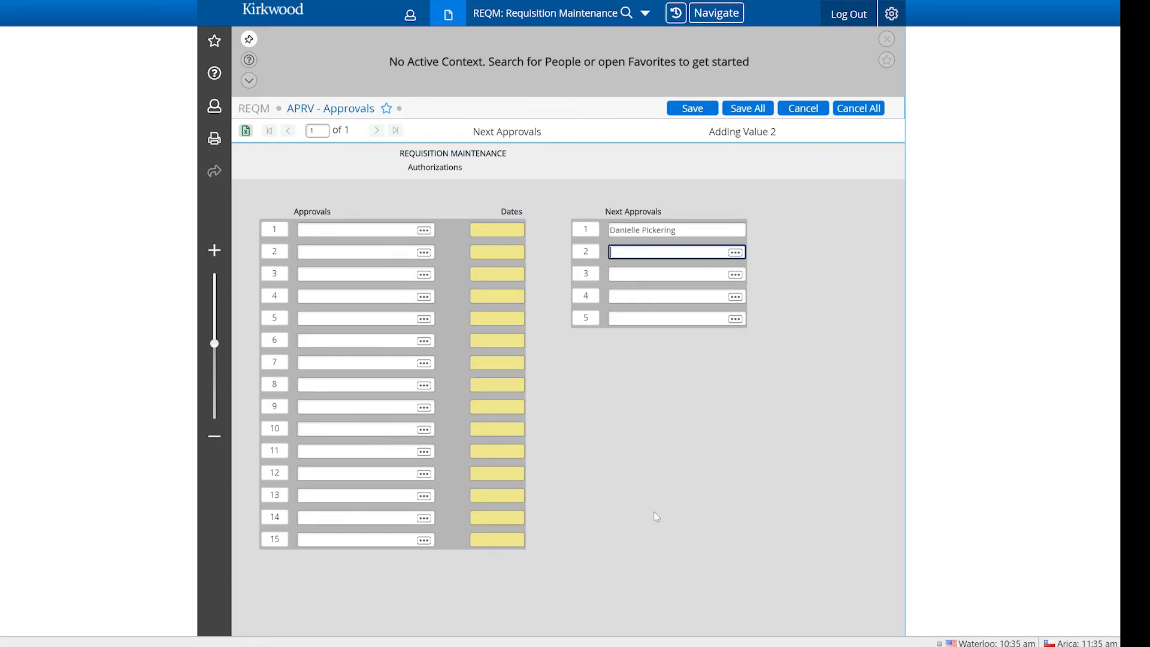
left_click(690, 109)
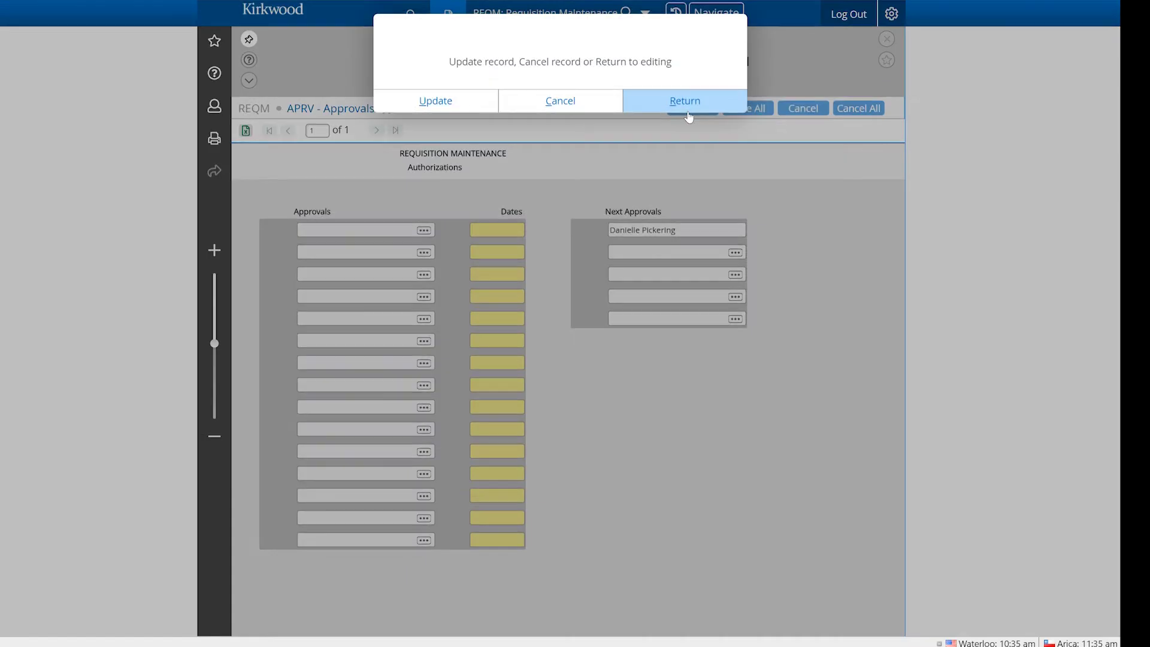
left_click(433, 107)
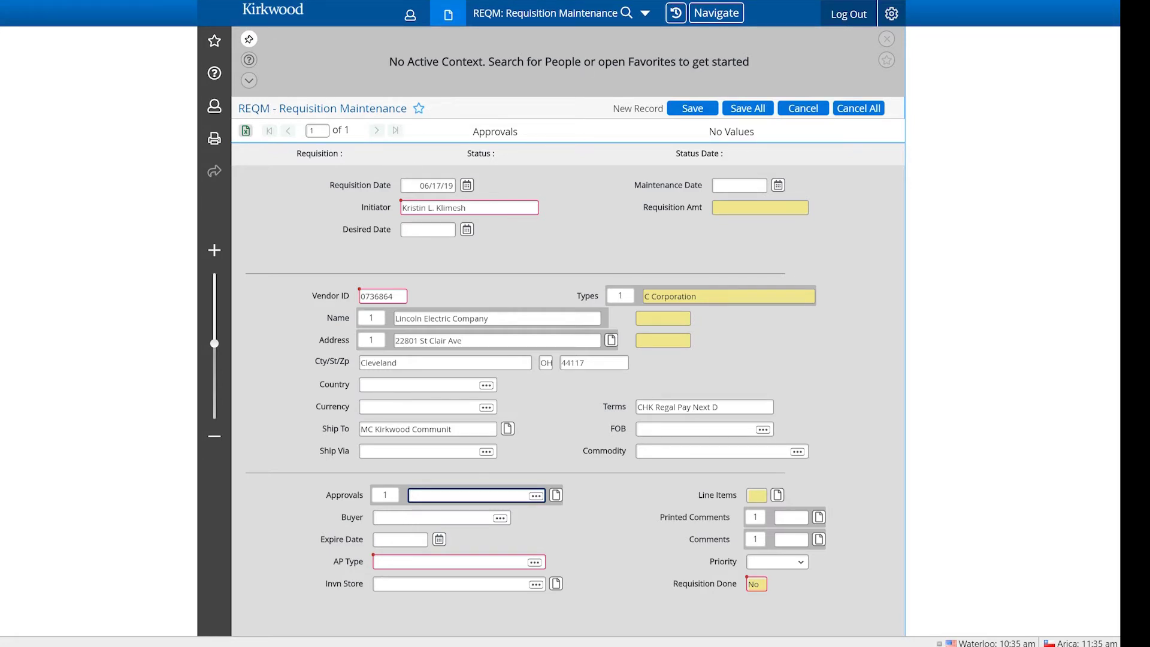
Set the requisition's AP Type to BD (Board Pay).
left_click(383, 565)
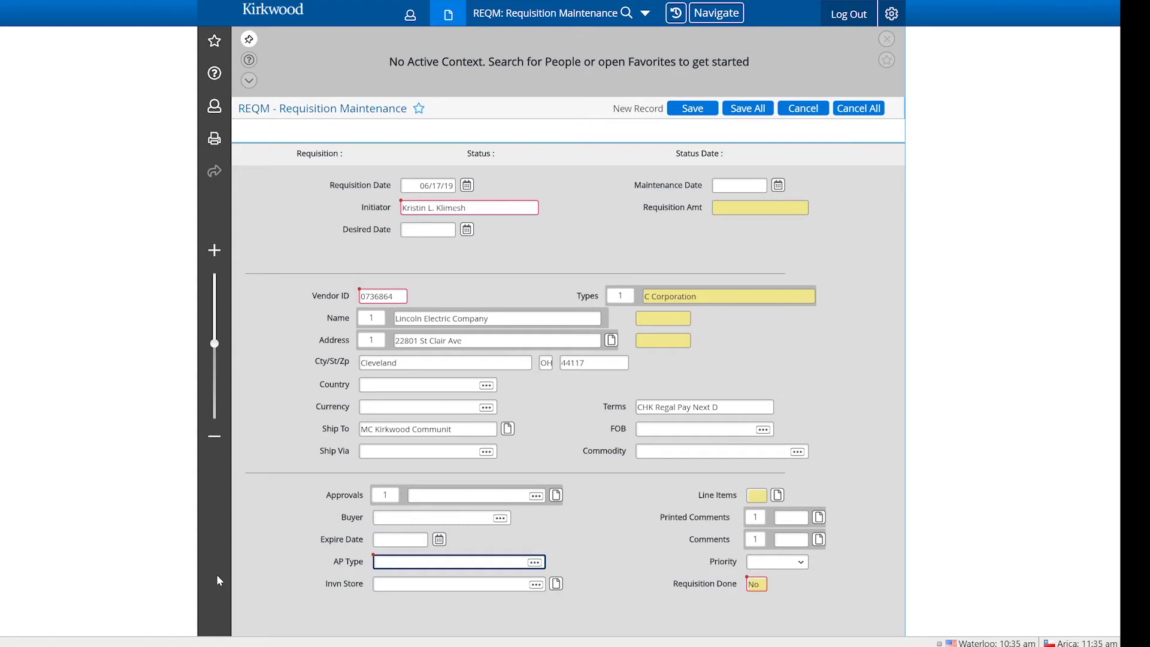
type("BD")
key("Tab")
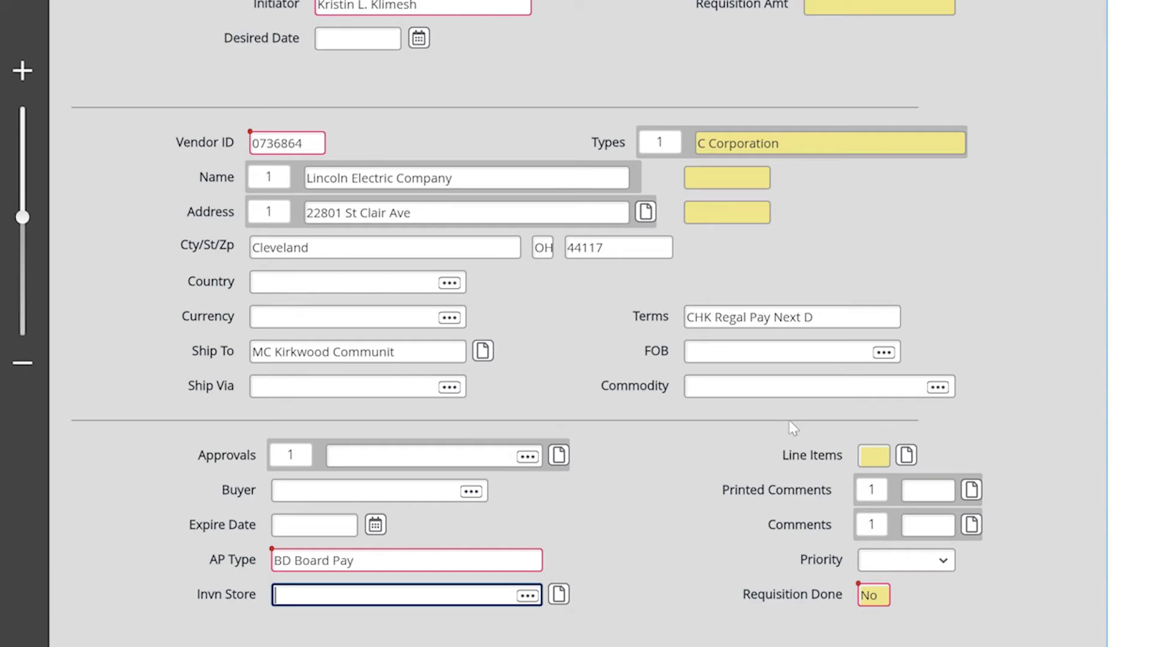
Open the first line item's maintenance form and its full item description editor.
left_click(906, 456)
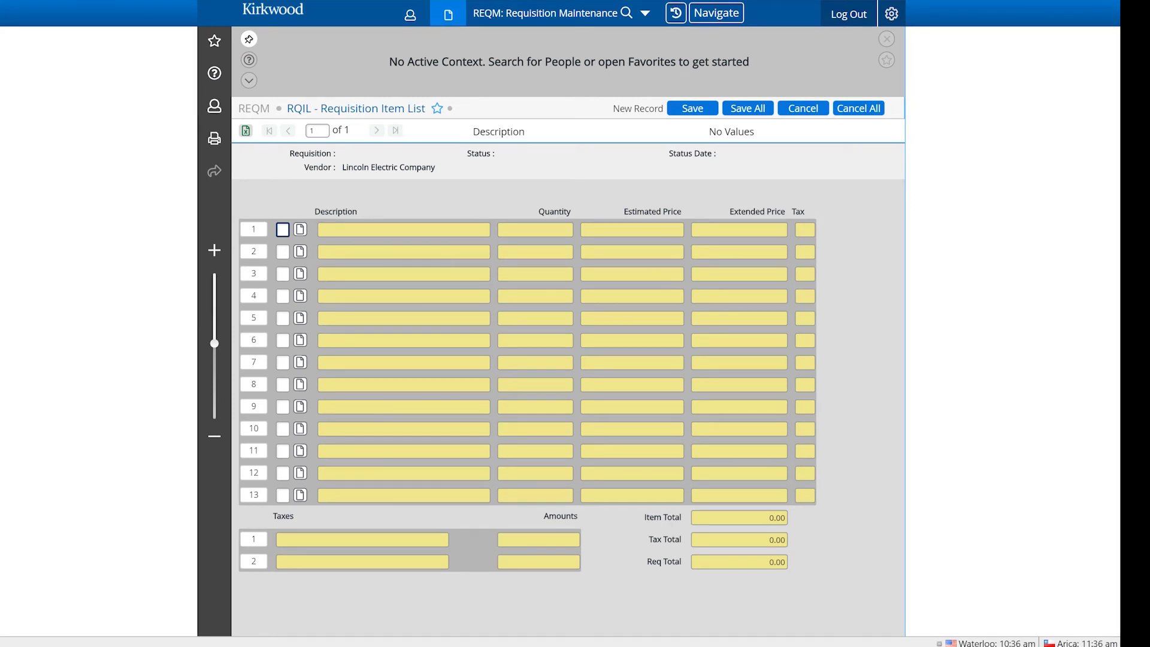
left_click(300, 230)
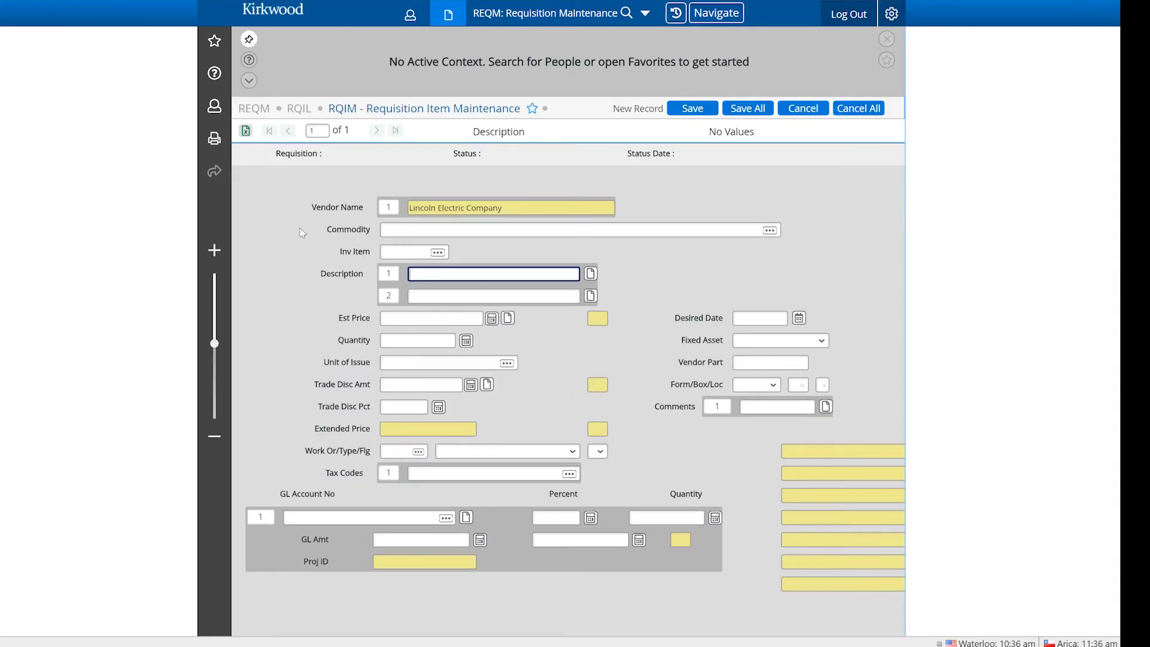
left_click(590, 273)
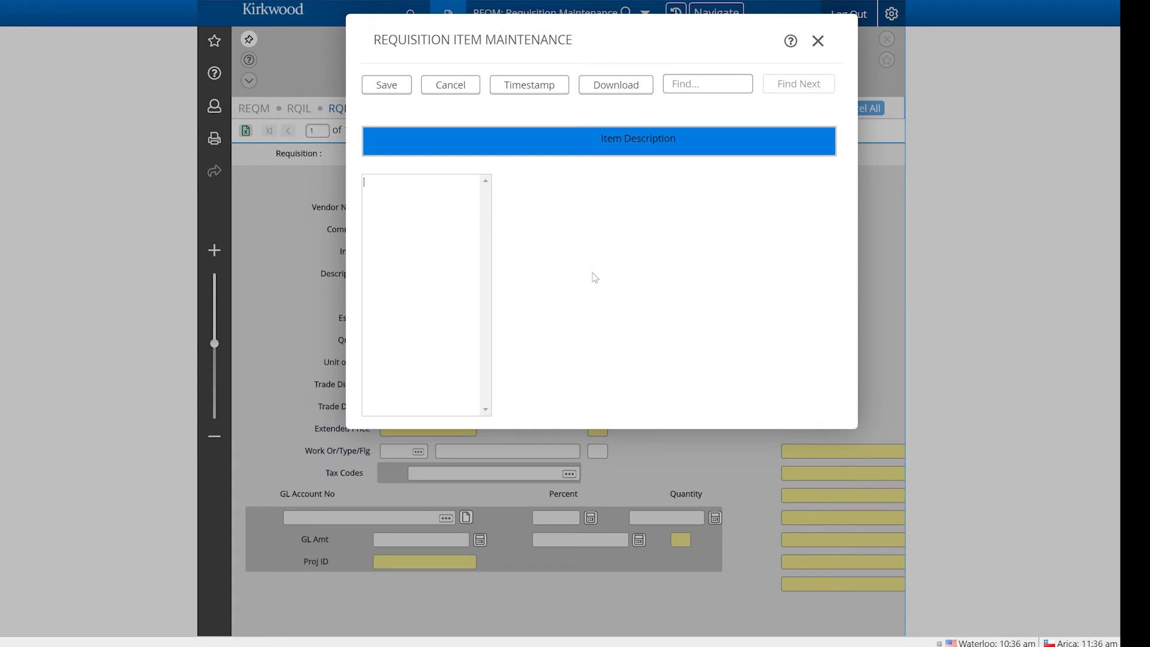
type("BPO expires 01")
key("BackSpace")
type("7/01")
type("/")
type("20")
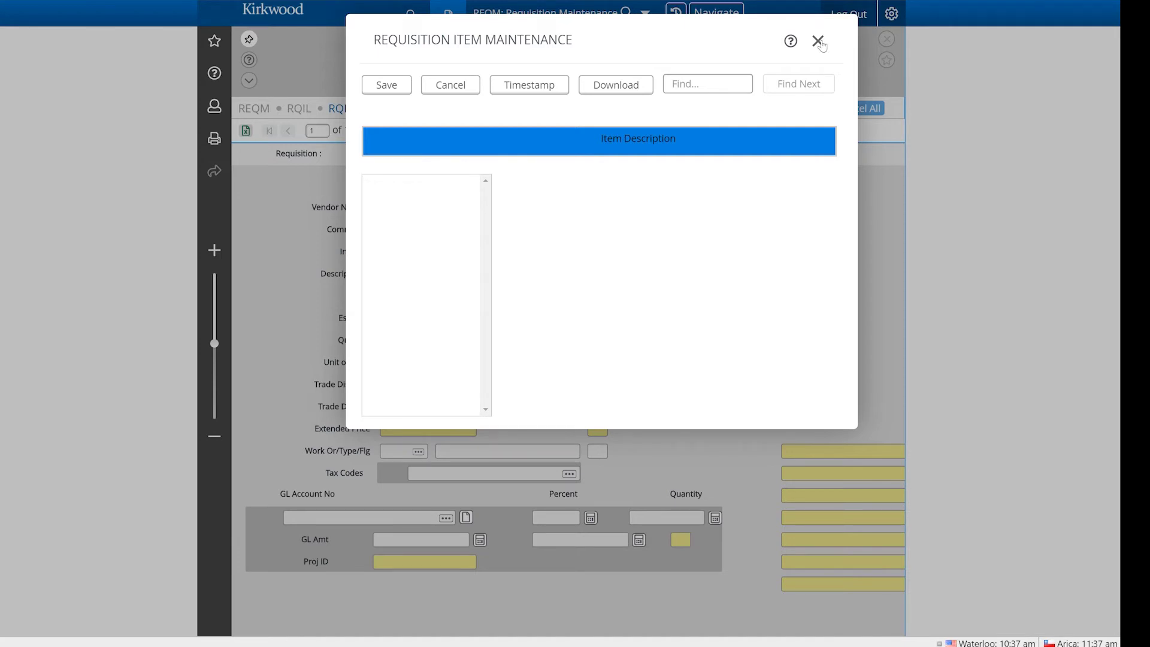
Enter "Welding helmets for students" as the item description and save it.
type("Welding helm")
type("ets ")
type("for students")
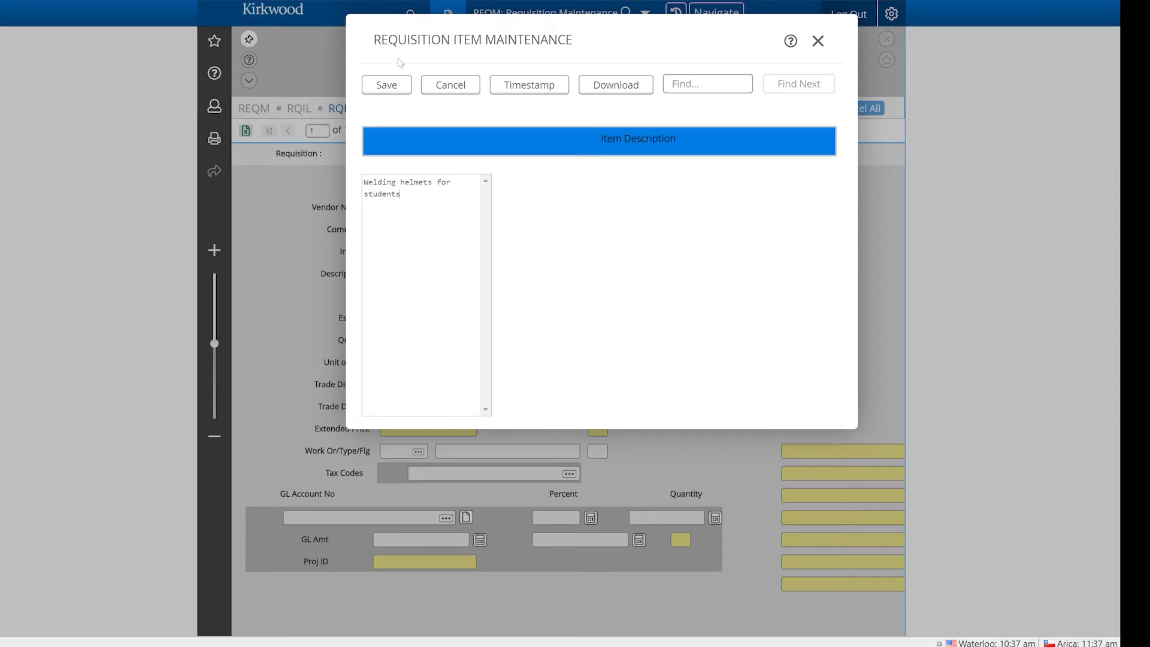
left_click(394, 88)
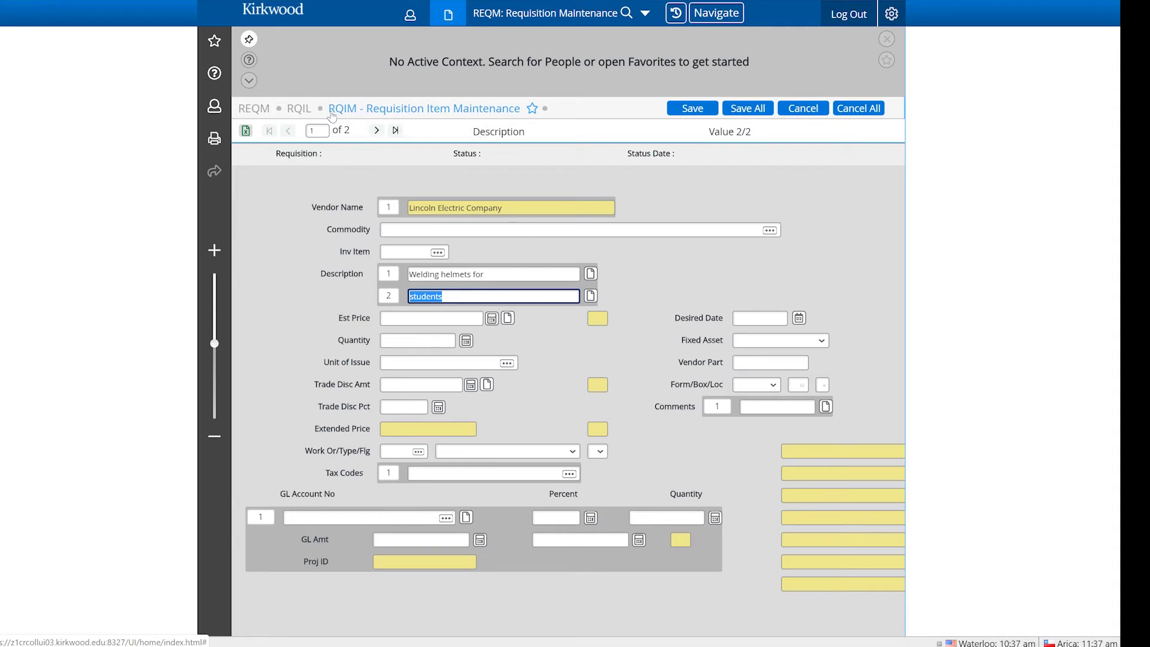
Set the line item's estimated price to 250 and its quantity to 5, leaving the unit of issue blank.
left_click(386, 318)
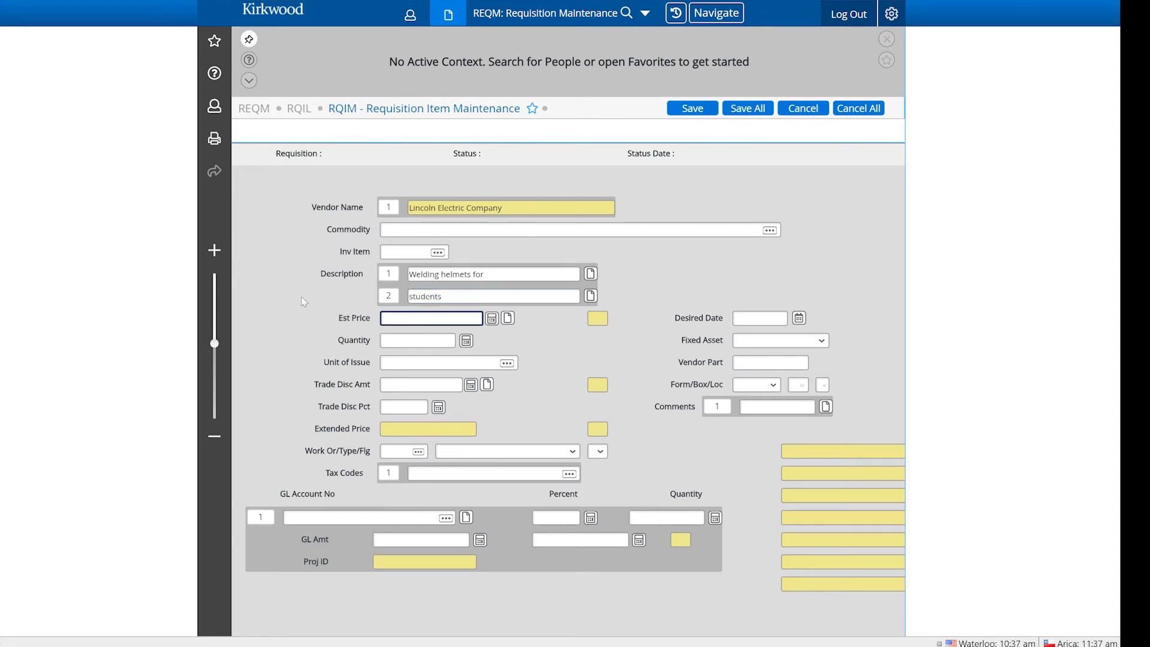
type("250")
key("Tab")
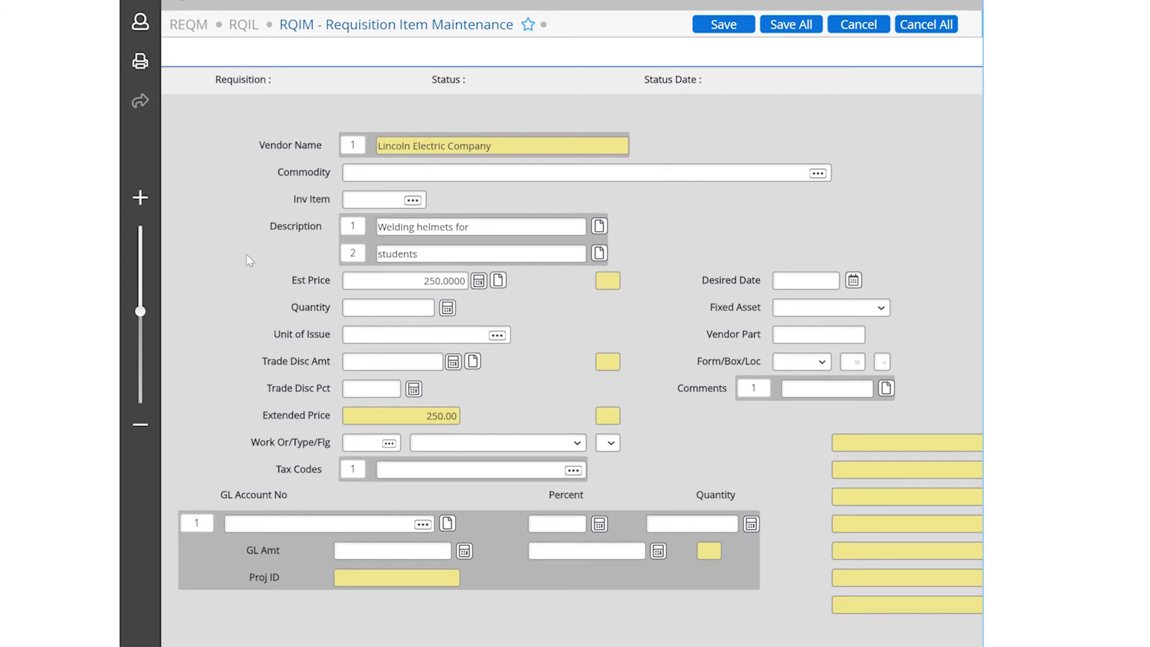
left_click(432, 308)
type("5")
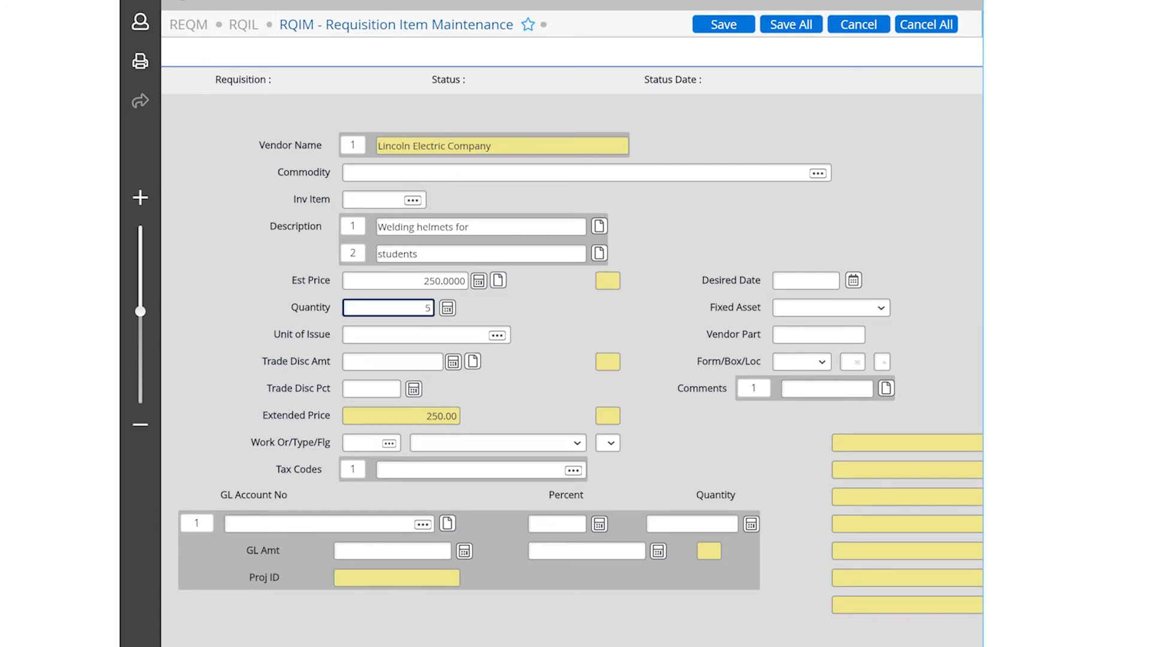
key("Tab")
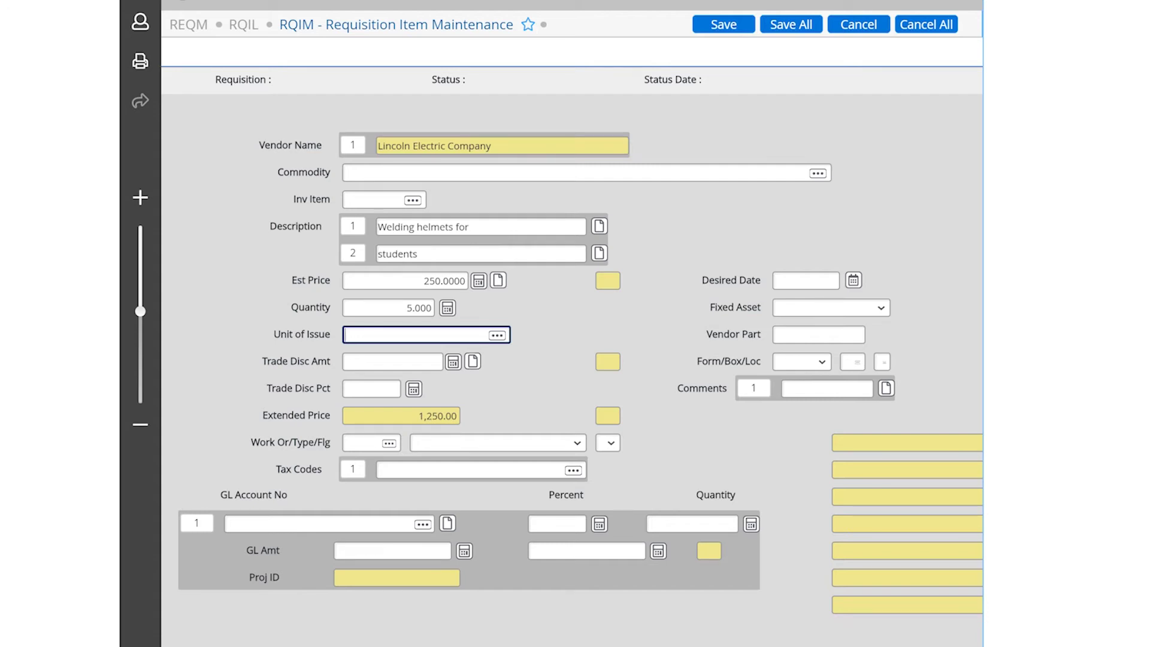
key("Tab")
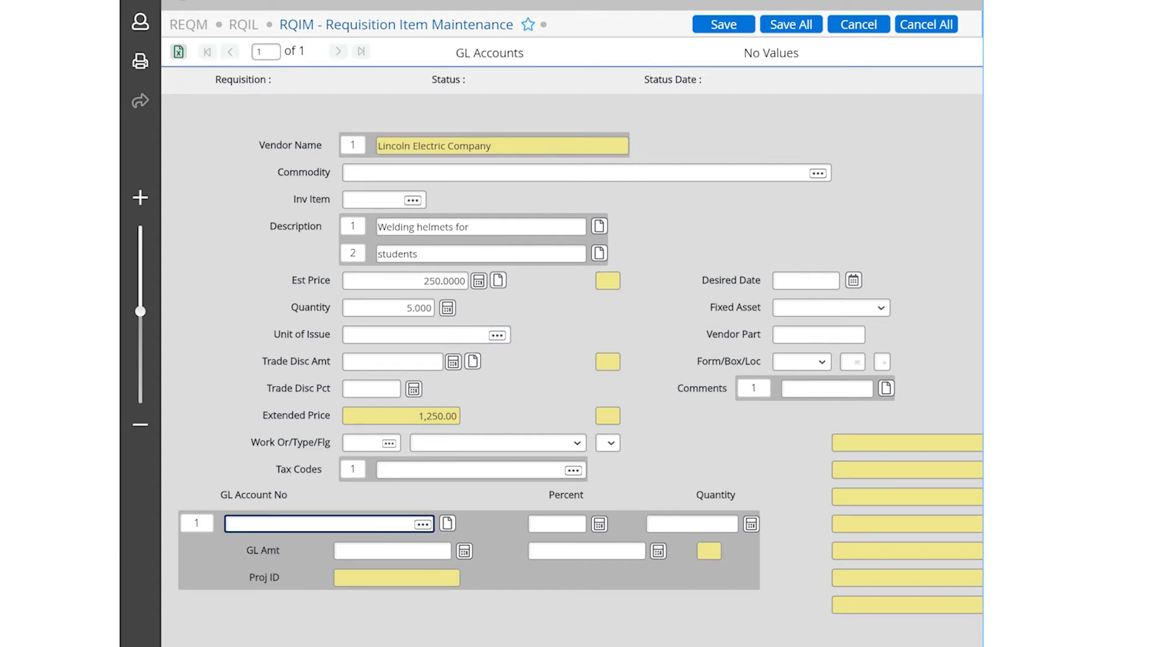
Enter the GL account number for the welding helmets with a 100 percent allocation and save the line item.
type("111002102045611010")
key("Tab")
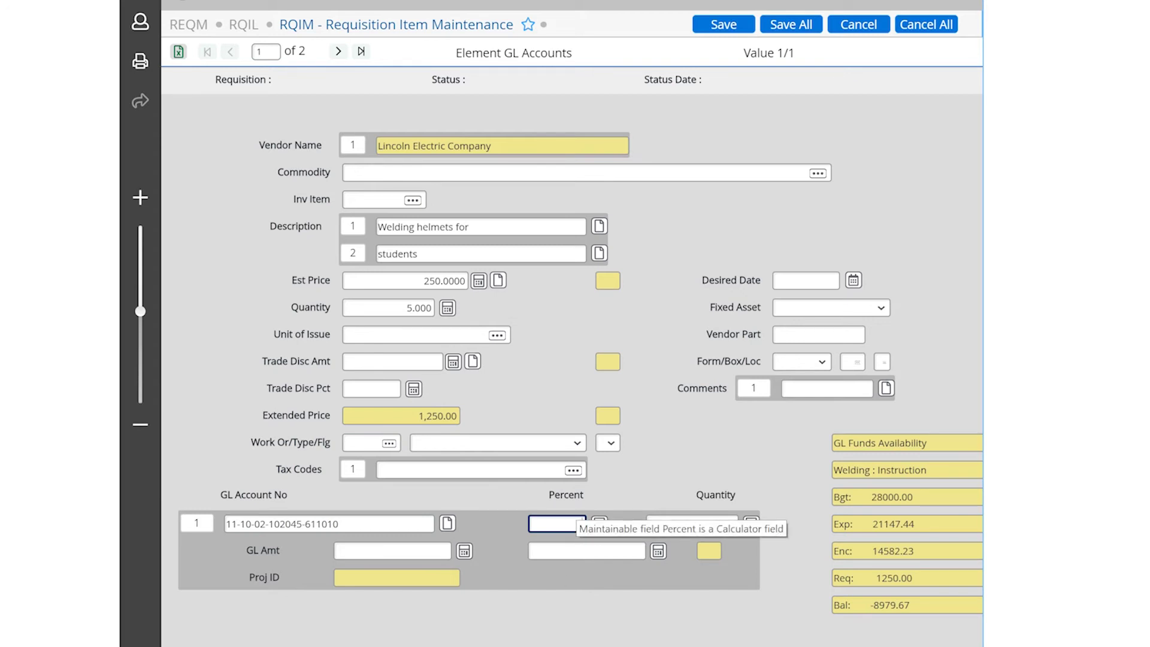
key("Tab")
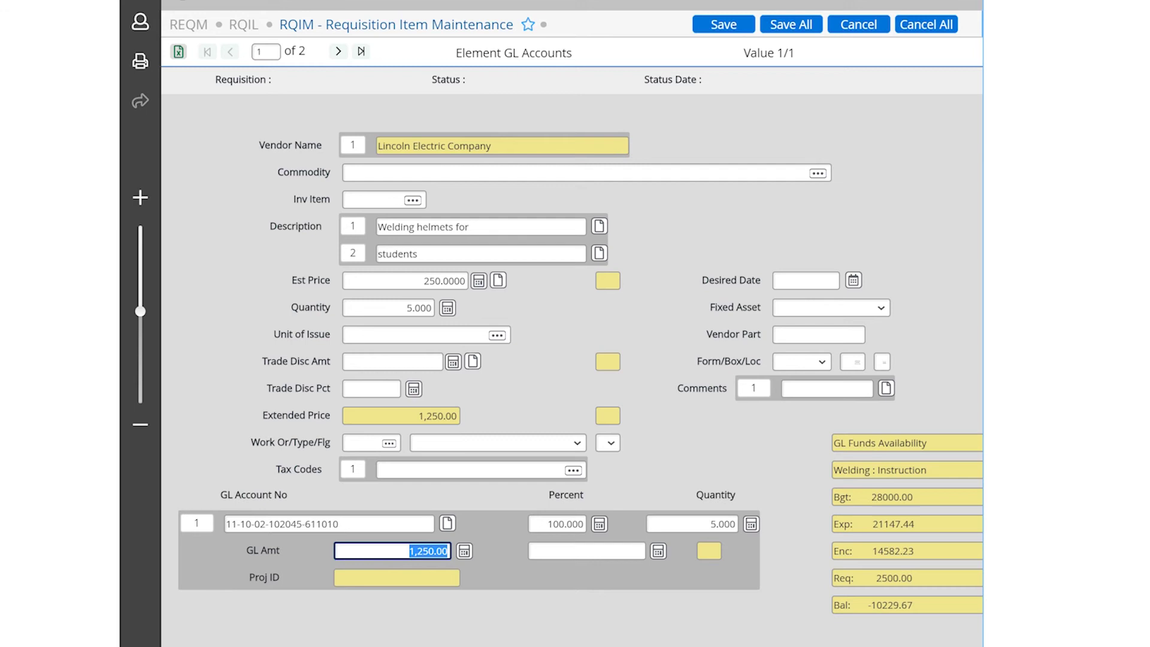
left_click(723, 24)
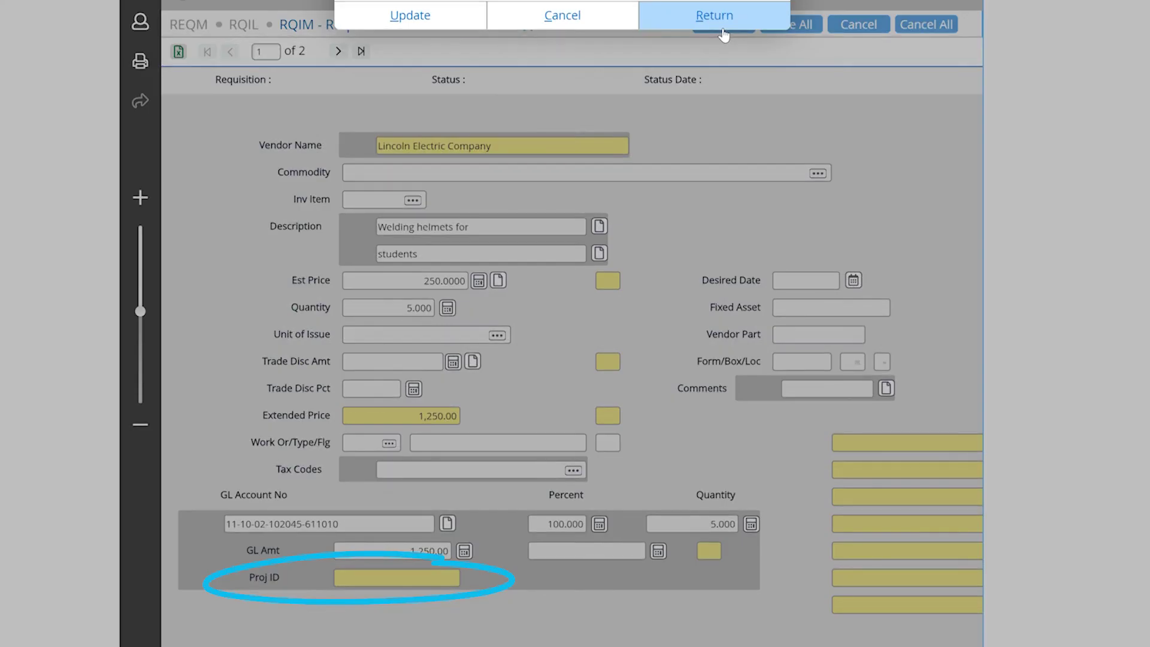
left_click(421, 15)
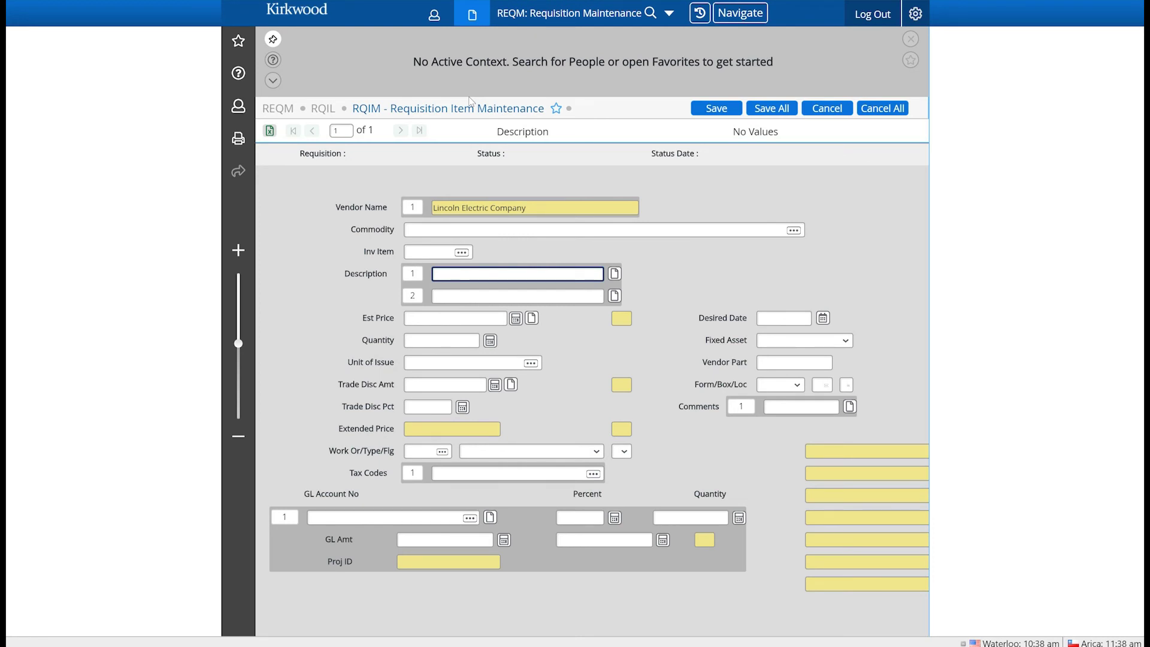
Cancel out of the blank next line item and save the requisition item list.
left_click(827, 108)
left_click(491, 102)
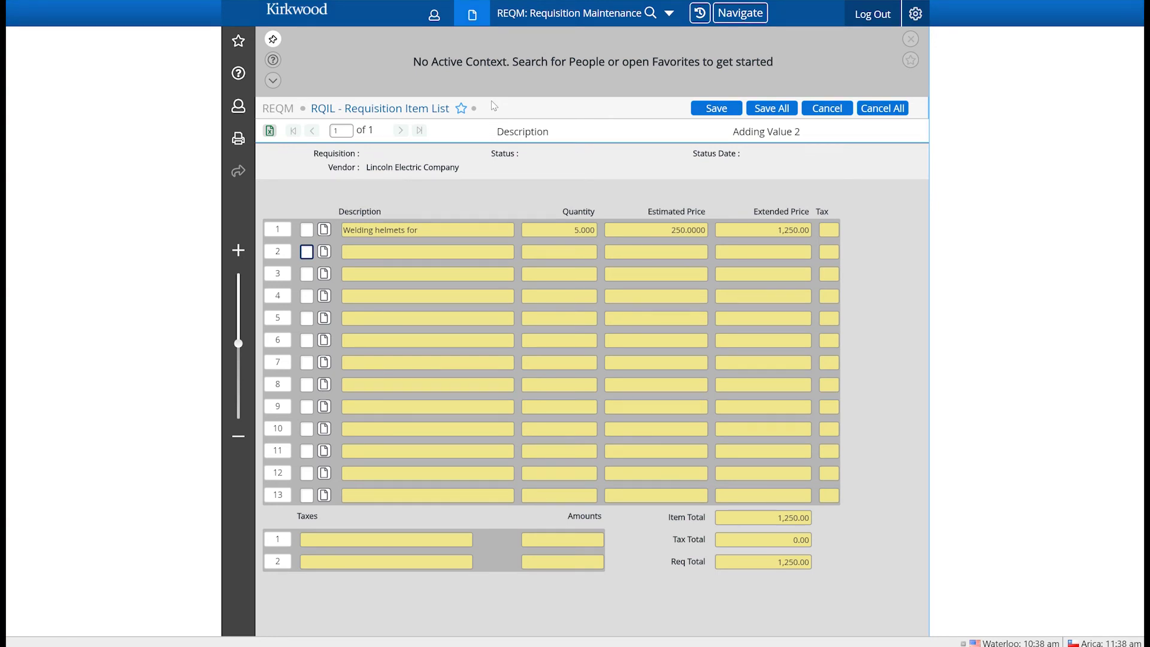
left_click(712, 109)
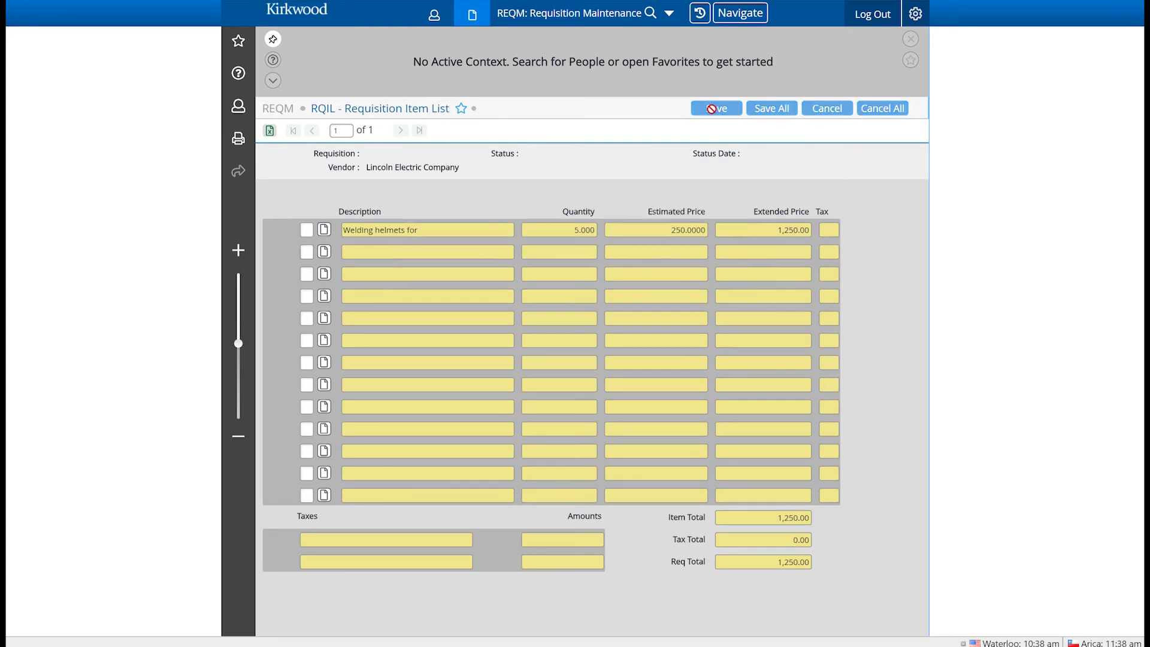
left_click(465, 100)
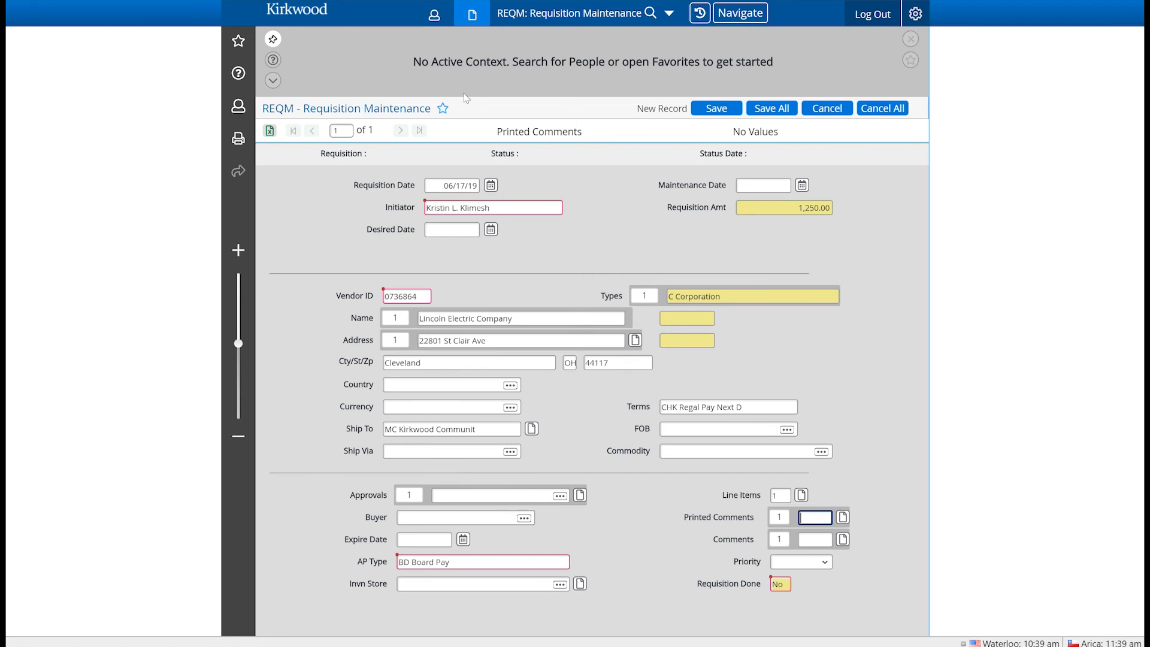
Set Requisition Done to Yes on the requisition.
left_click(781, 584)
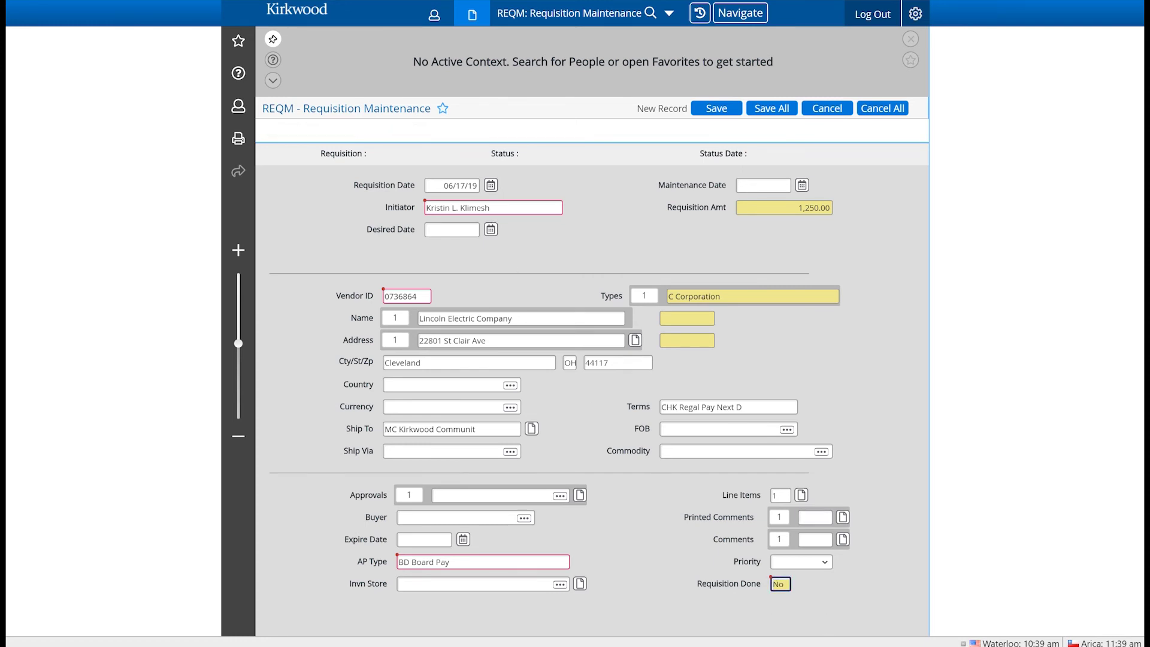
double_click(778, 584)
left_click(798, 561)
double_click(778, 584)
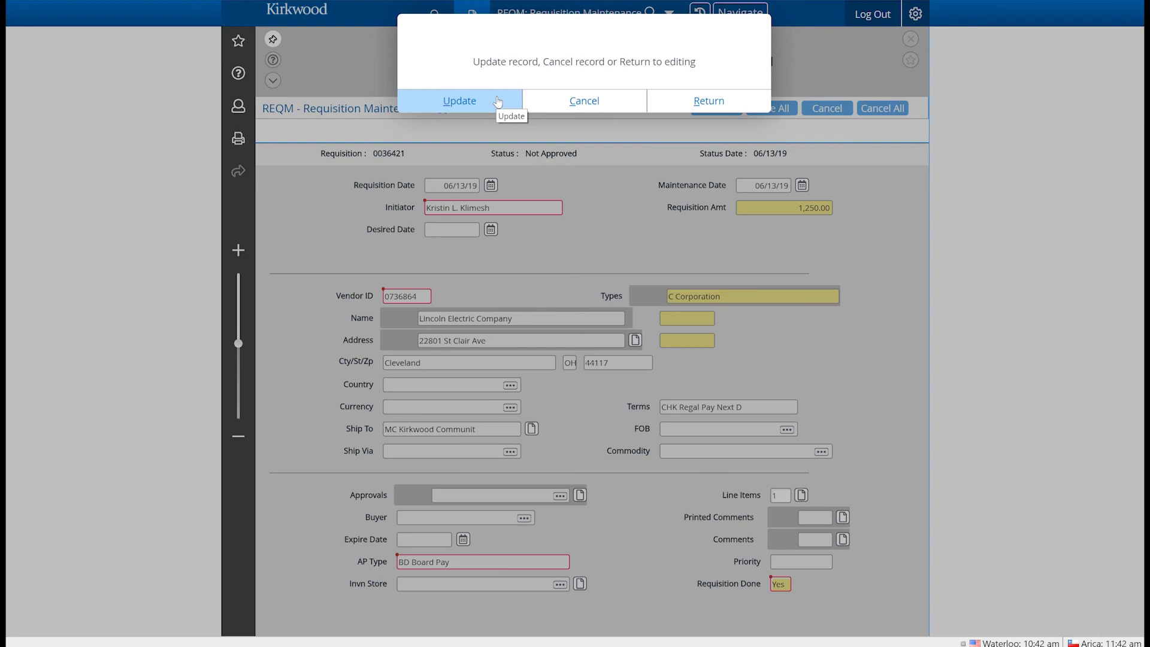
Leave the completed requisition record without updating it again and exit the requisition lookup.
left_click(551, 101)
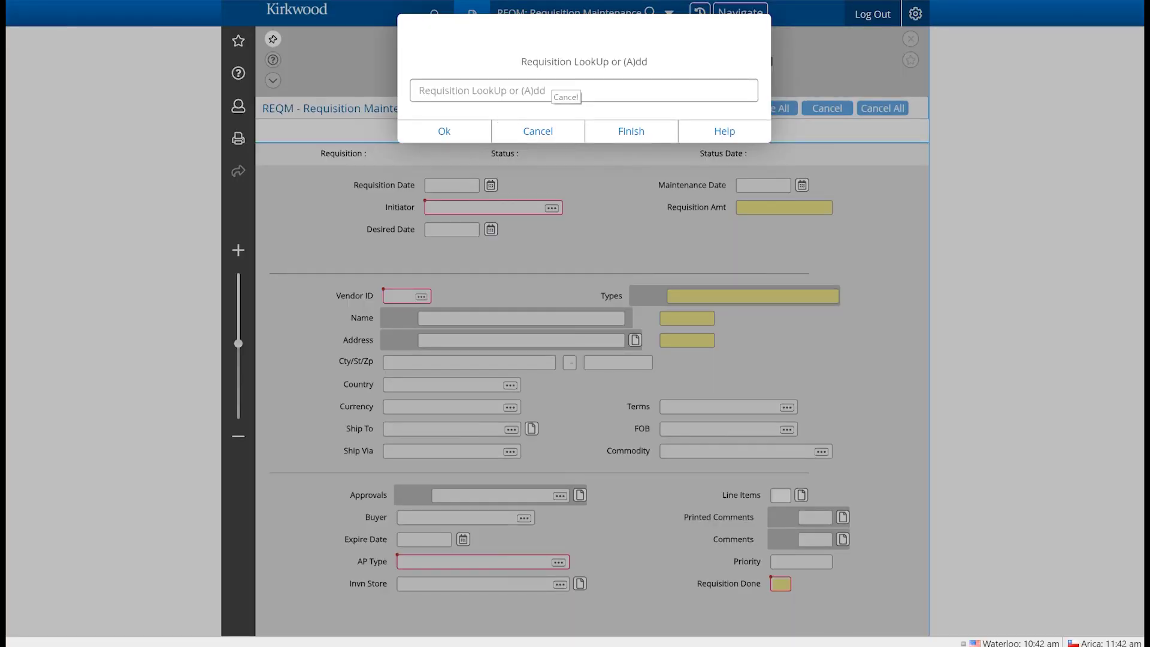
left_click(558, 129)
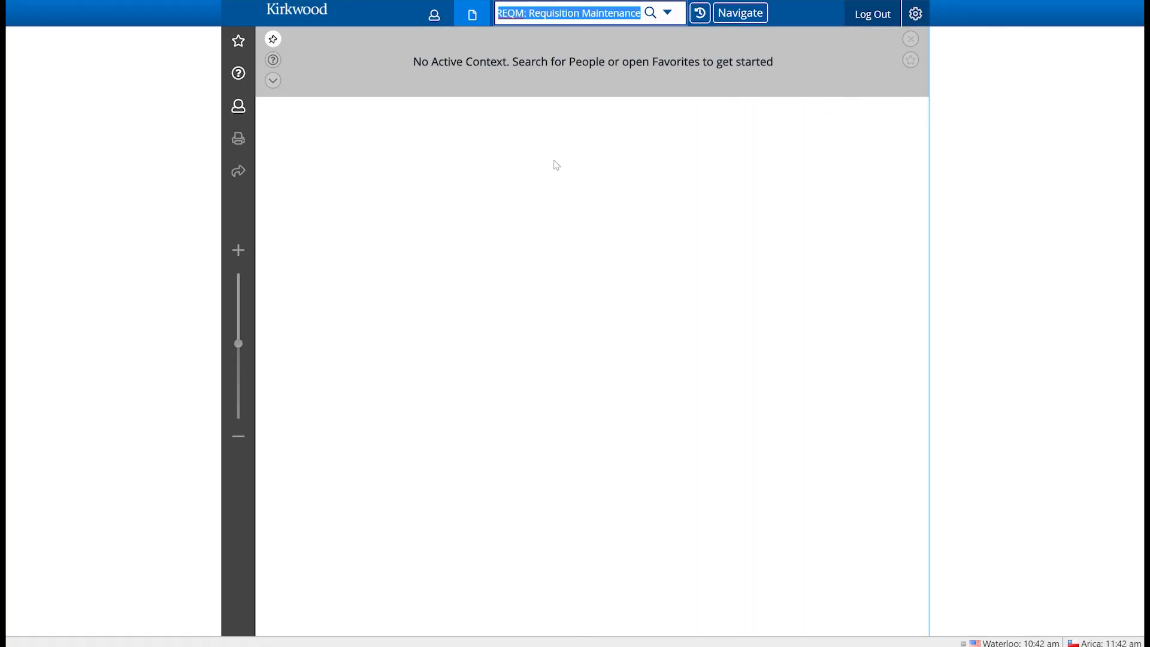